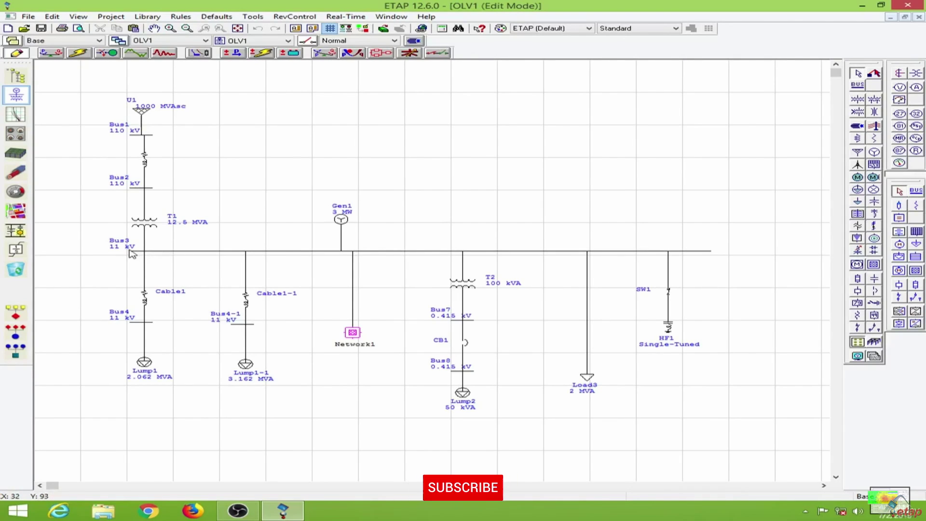
# Step: Move the Bus3 11 kV label up and left, clear of the bus line
pyautogui.moveTo(118, 245); pyautogui.dragTo(94, 233)
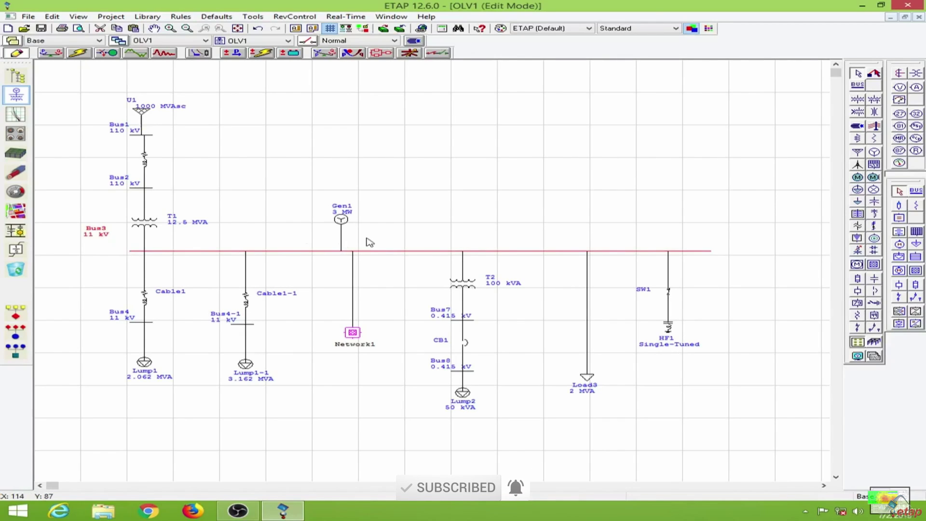
pyautogui.click(428, 230)
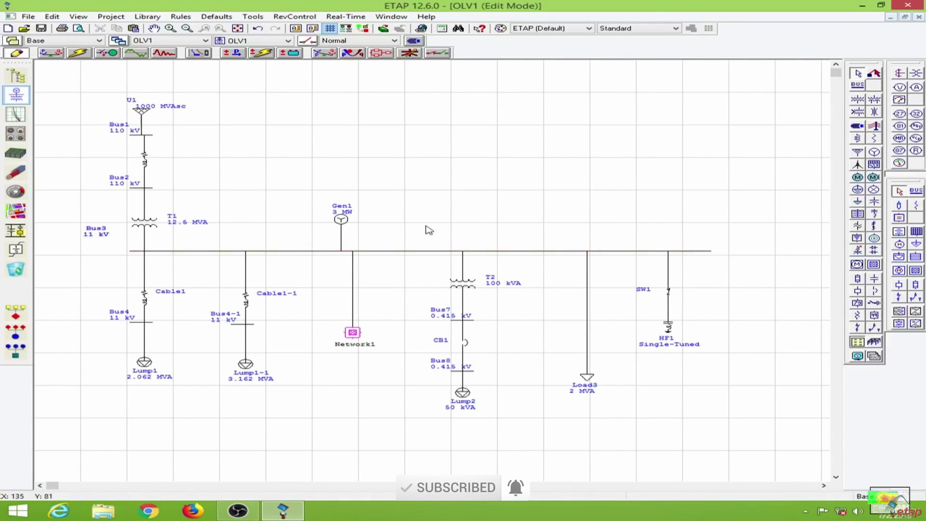
# Step: Place ground grid Grid1 beside Bus3 and stretch it along the bus
pyautogui.click(875, 343)
pyautogui.click(117, 245)
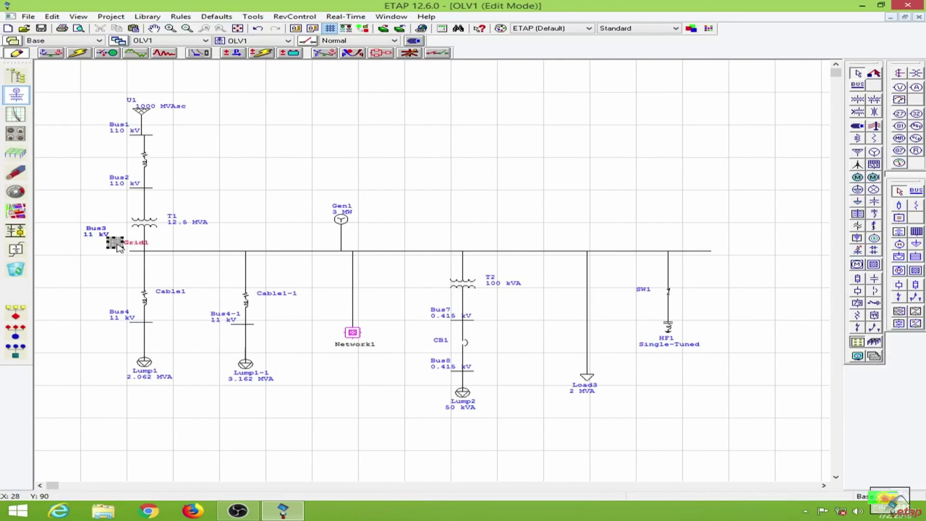
pyautogui.moveTo(159, 248)
pyautogui.mouseDown()
pyautogui.moveTo(409, 265)
pyautogui.moveTo(735, 268)
pyautogui.mouseUp()
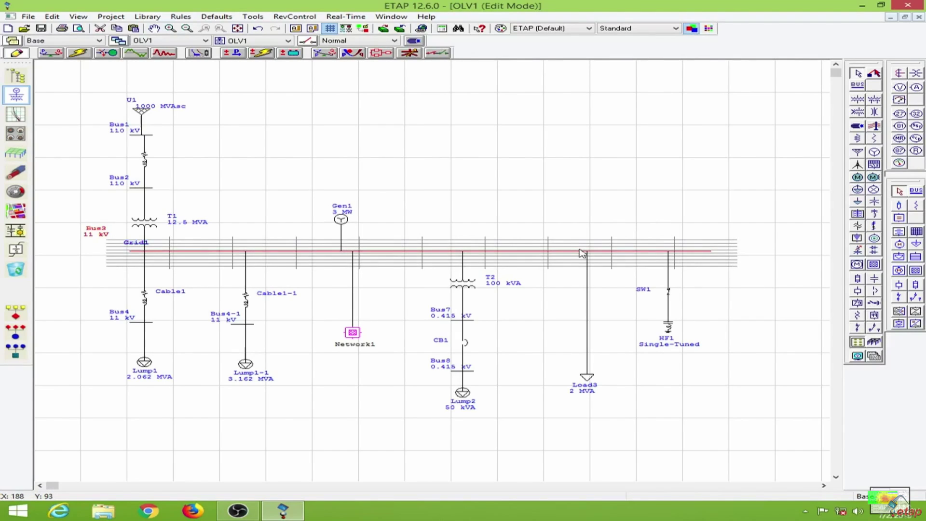
# Step: Display Grid1 with the GRD5 symbol and adjust the rectangle's position
pyautogui.click(598, 246)
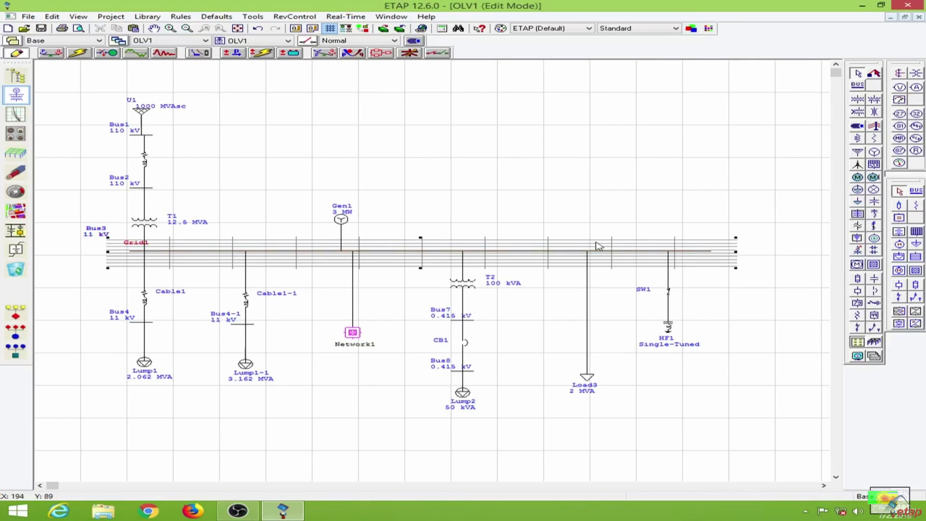
pyautogui.rightClick(598, 246)
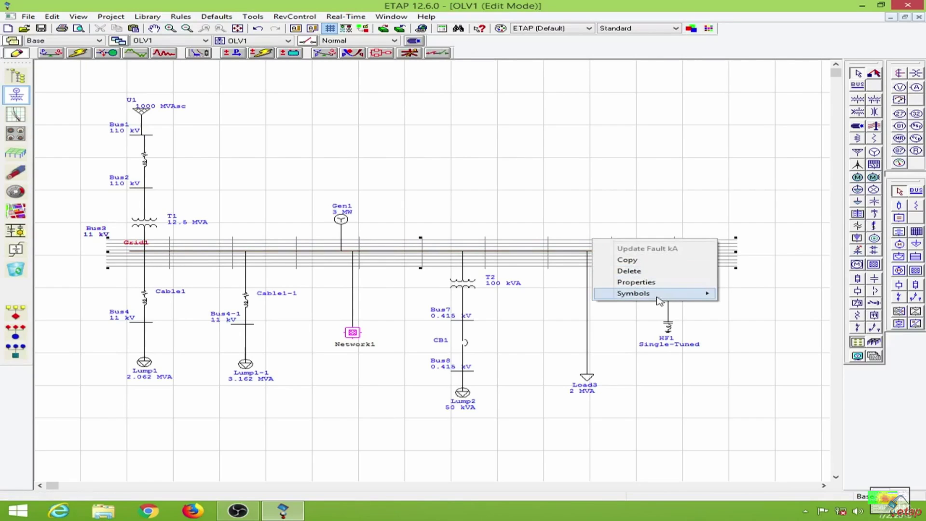
pyautogui.moveTo(649, 293)
pyautogui.click(758, 337)
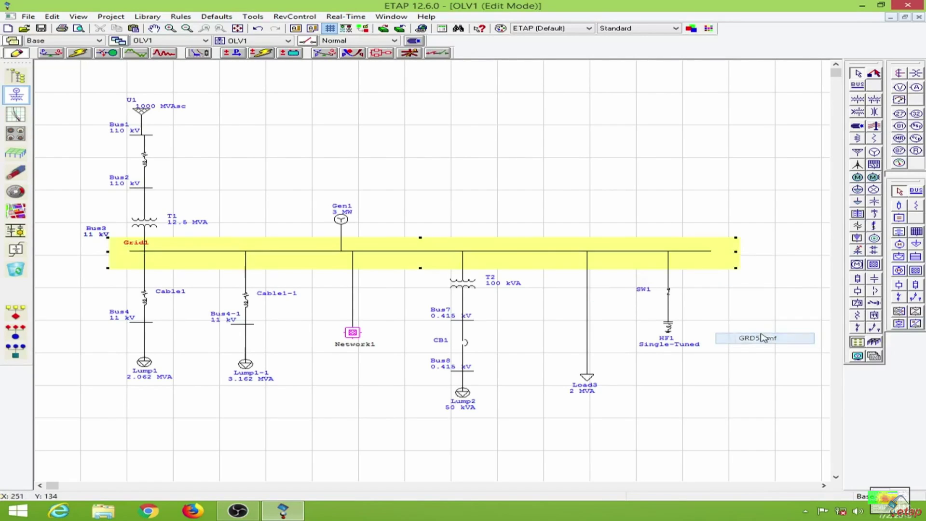
pyautogui.click(596, 250)
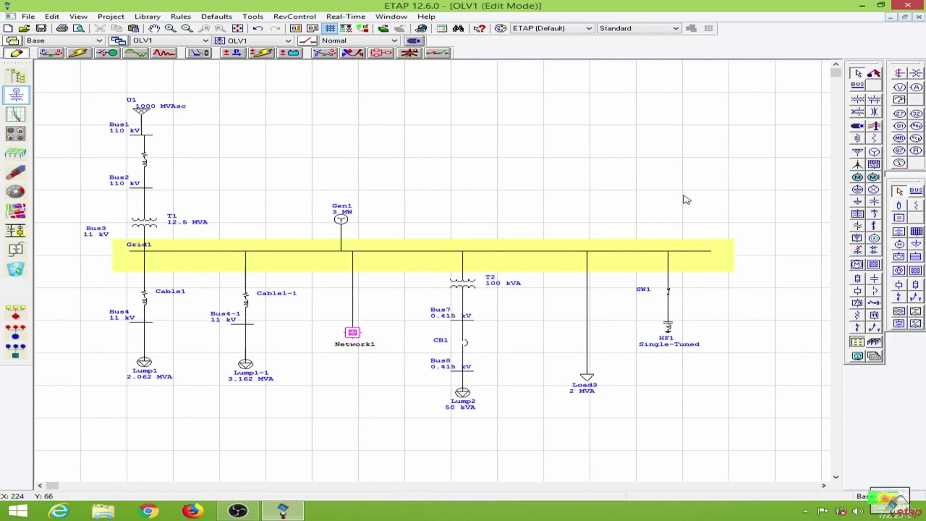
# Step: Open Grid1's design editor with the IEEE Method study model
pyautogui.doubleClick(730, 251)
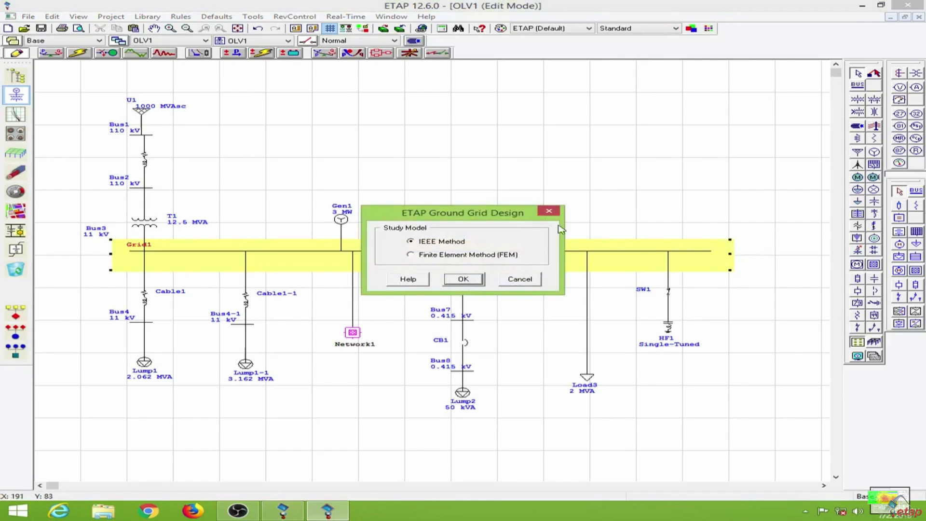
pyautogui.moveTo(478, 212); pyautogui.dragTo(543, 127)
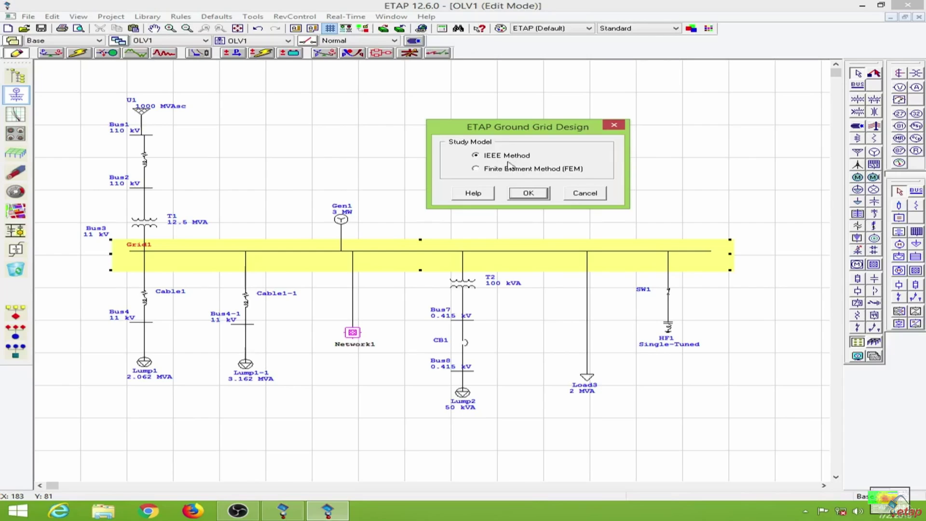
pyautogui.click(535, 195)
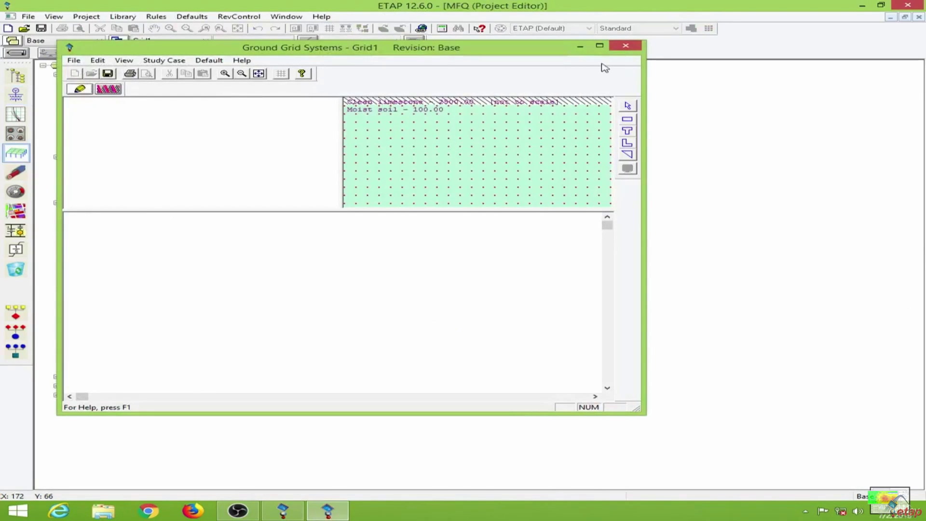
# Step: Set soil to Crushed rock surface, 3 ft Moist soil top layer, Wet organic soil below
pyautogui.click(599, 46)
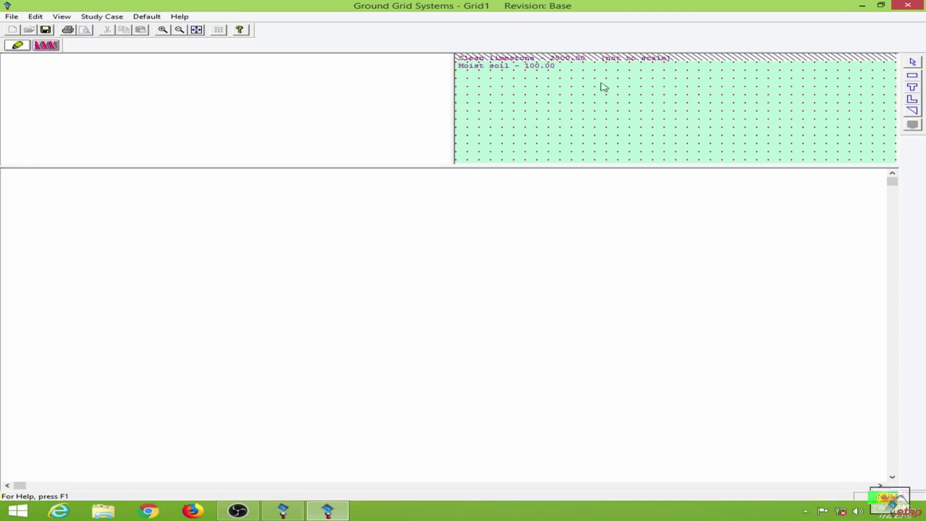
pyautogui.doubleClick(723, 95)
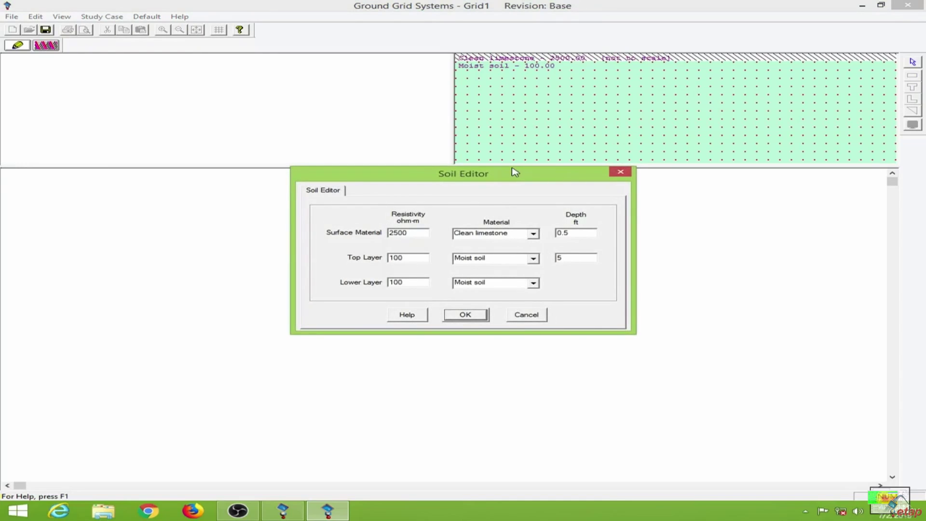
pyautogui.moveTo(513, 174); pyautogui.dragTo(487, 173)
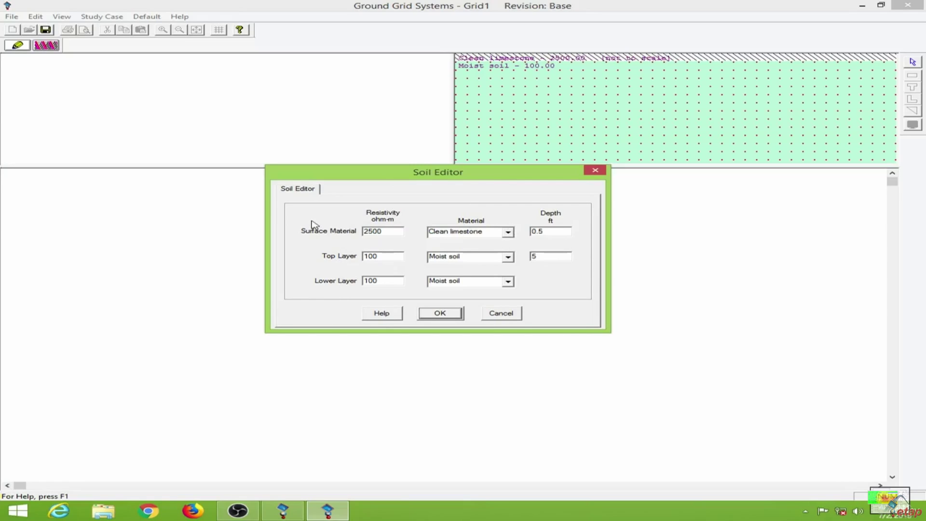
pyautogui.click(492, 235)
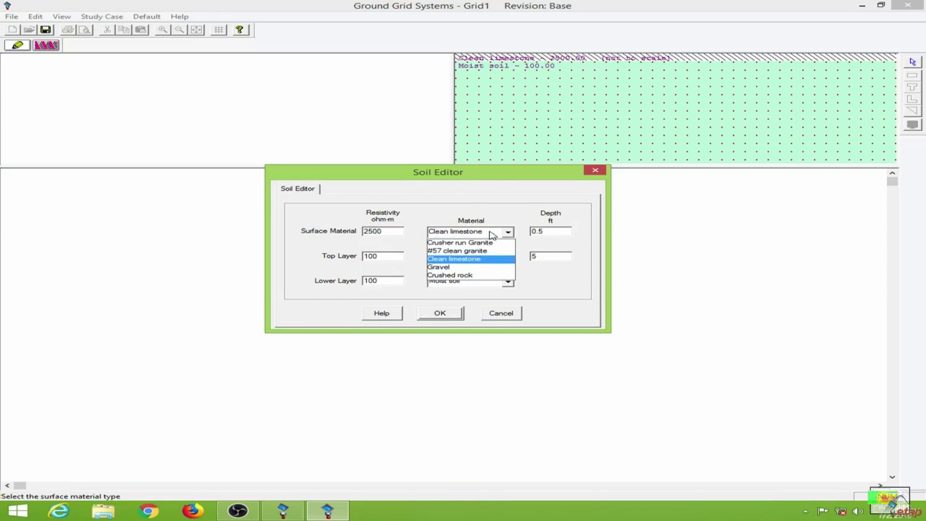
pyautogui.click(473, 275)
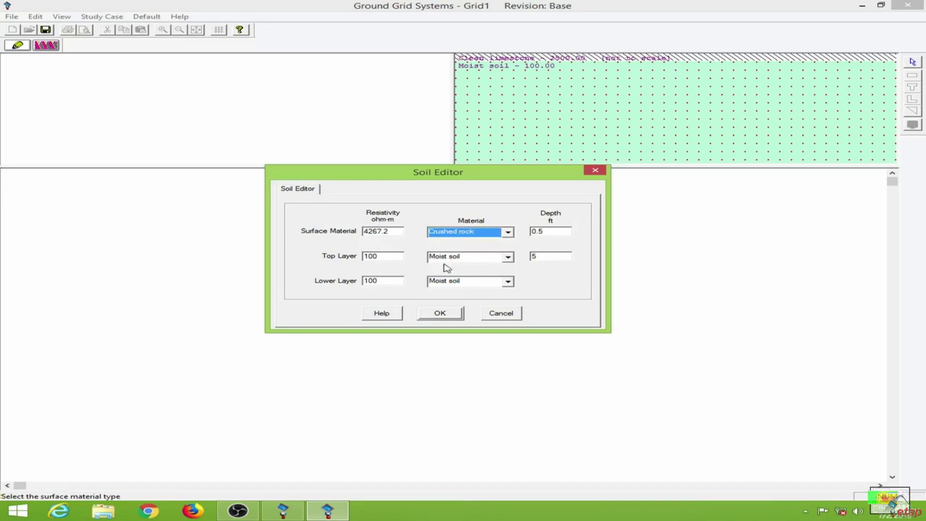
pyautogui.click(502, 257)
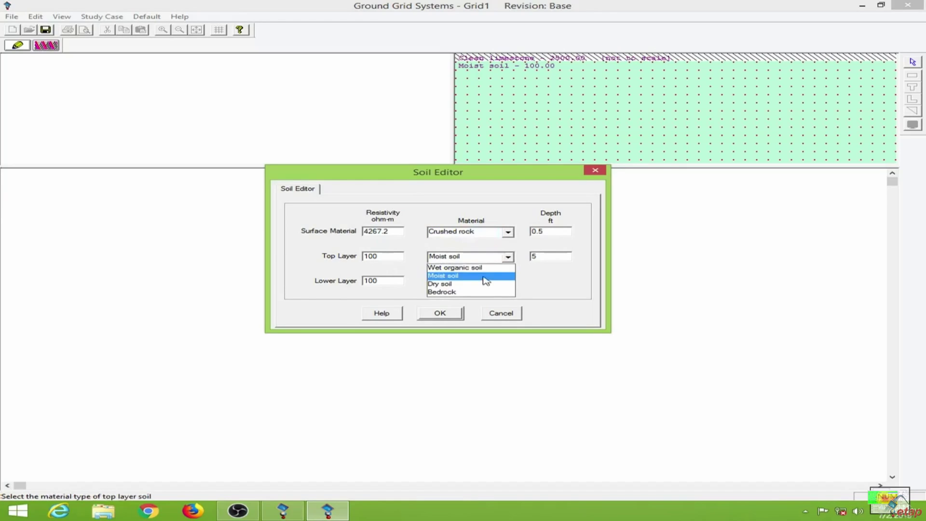
pyautogui.click(482, 276)
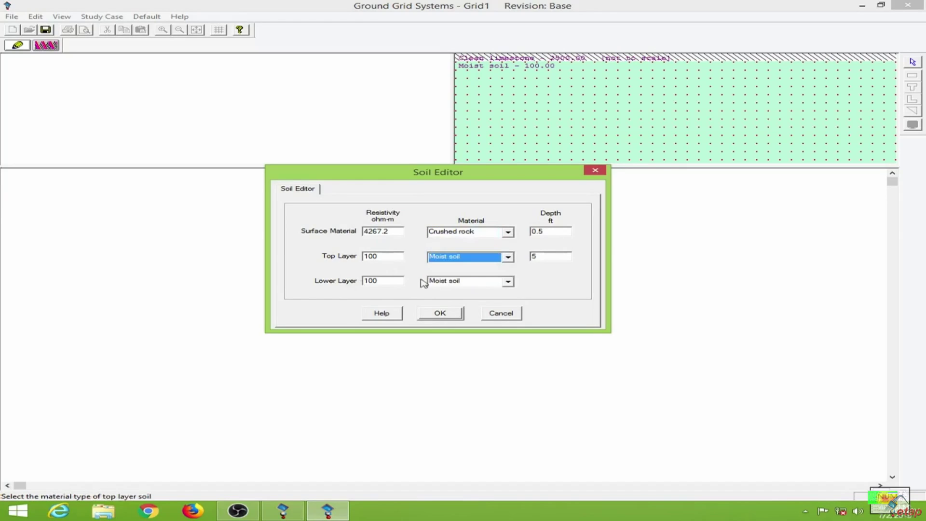
pyautogui.click(488, 283)
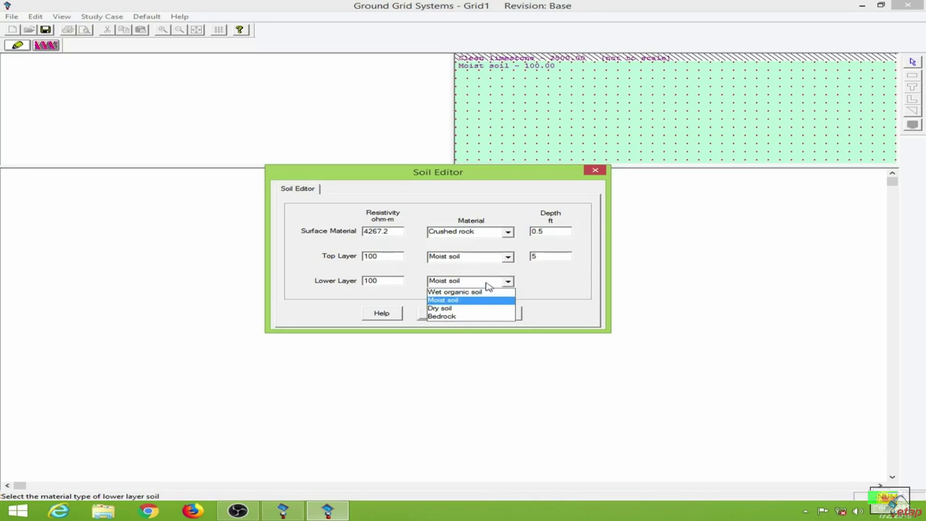
pyautogui.click(481, 292)
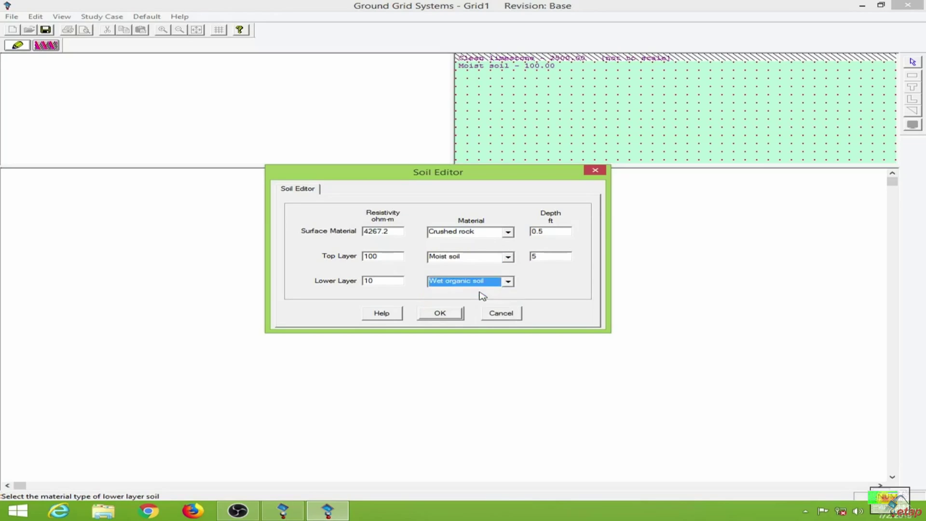
pyautogui.click(546, 257)
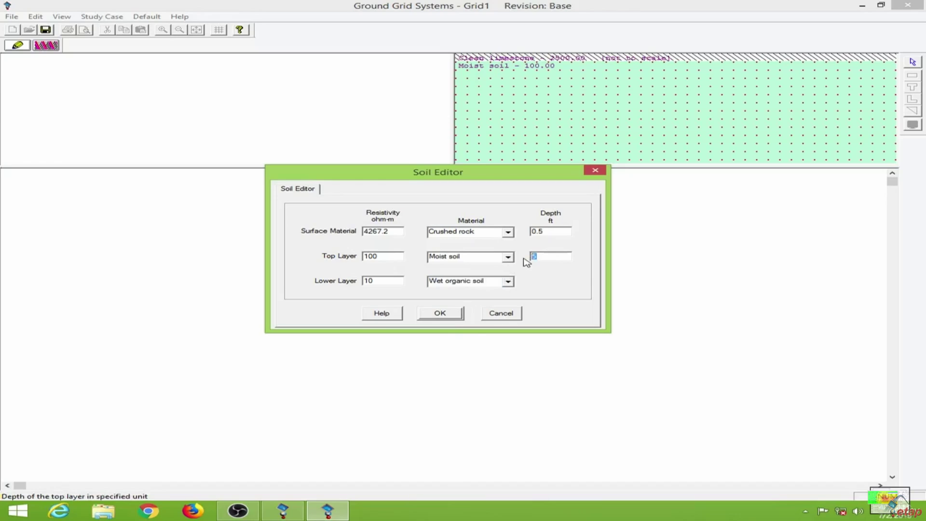
pyautogui.write('3')
pyautogui.click(446, 315)
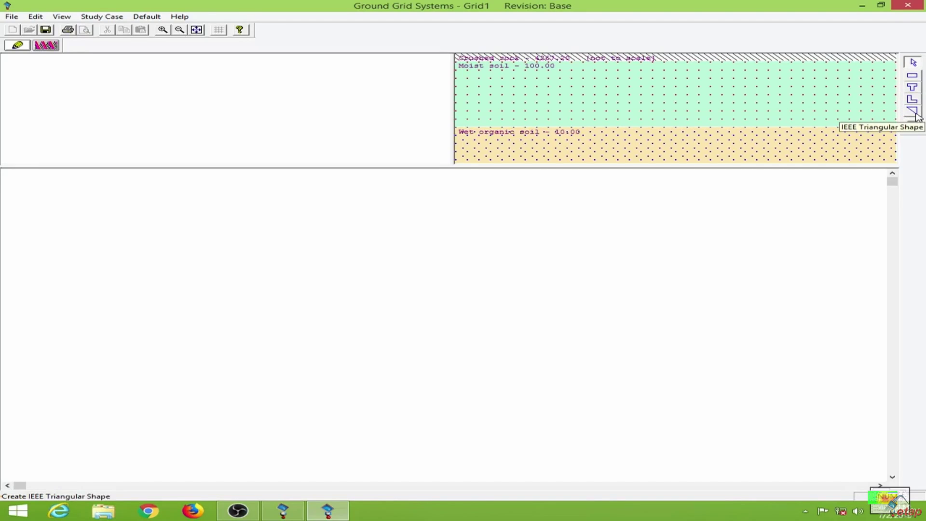
# Step: Place an IEEE rectangular grid shape on the Grid1 layout
pyautogui.click(911, 76)
pyautogui.click(257, 237)
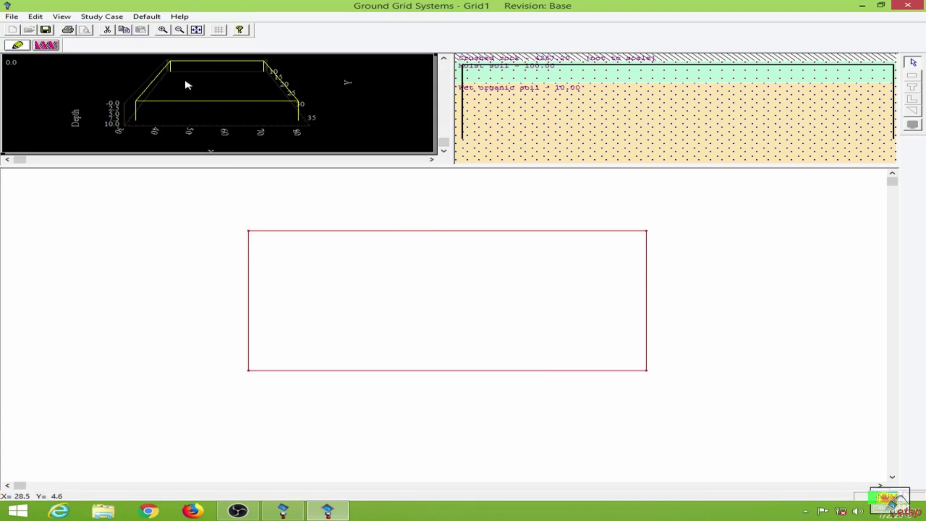
# Step: Enter the grid dimensions in the IEEE Group Editor and review conductor settings
pyautogui.doubleClick(346, 273)
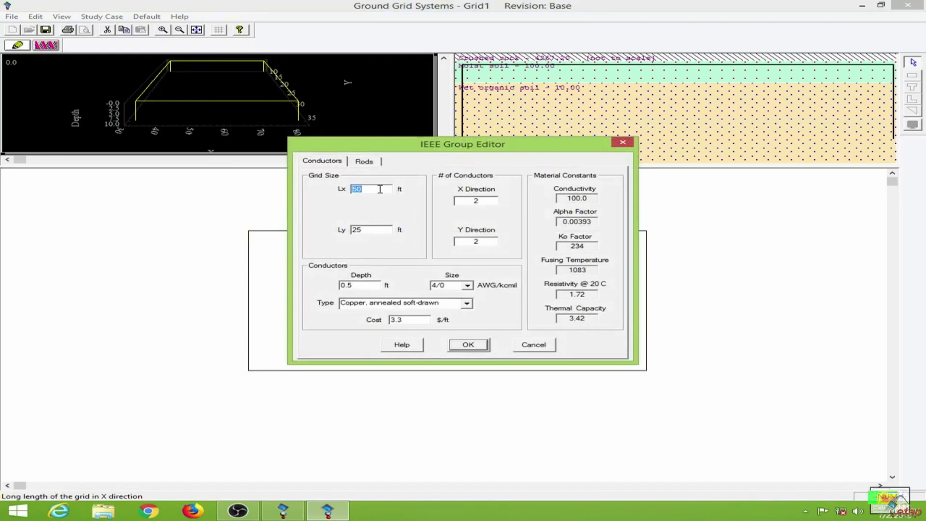
pyautogui.write('1')
pyautogui.write('10')
pyautogui.click(451, 305)
pyautogui.click(451, 306)
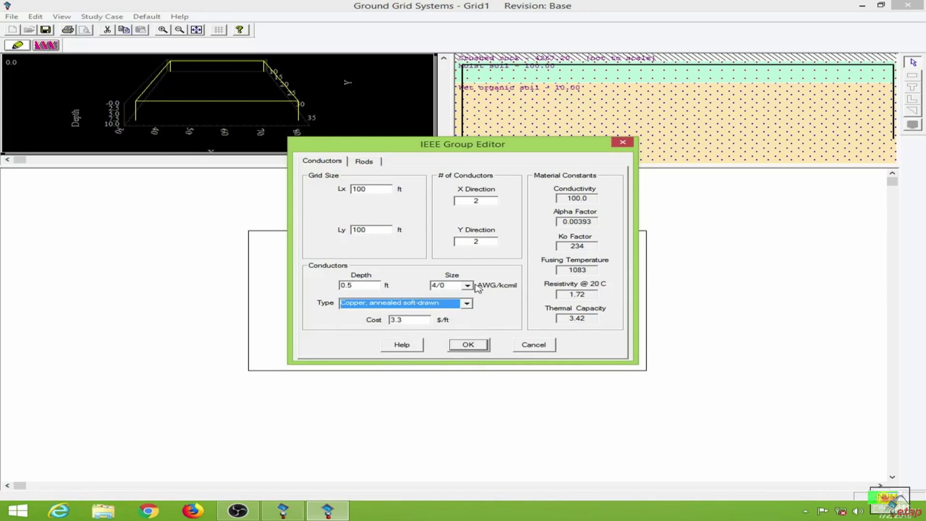
pyautogui.doubleClick(411, 320)
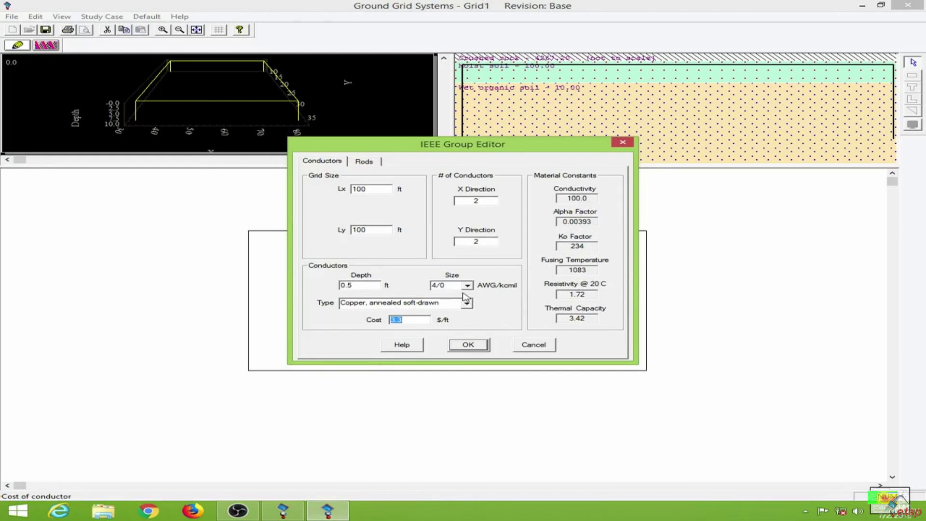
# Step: Check the Rods tab and apply the 100 × 100 ft grid size
pyautogui.click(366, 161)
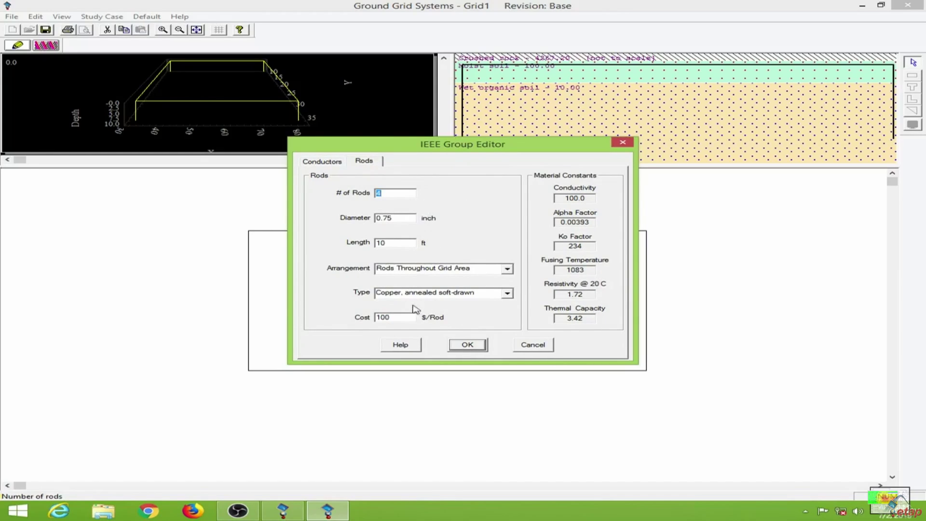
pyautogui.click(322, 161)
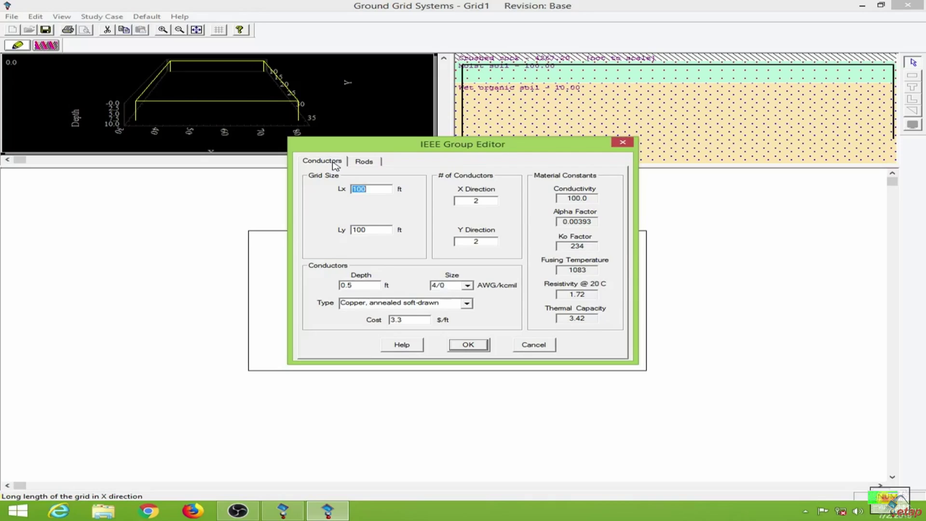
pyautogui.click(374, 163)
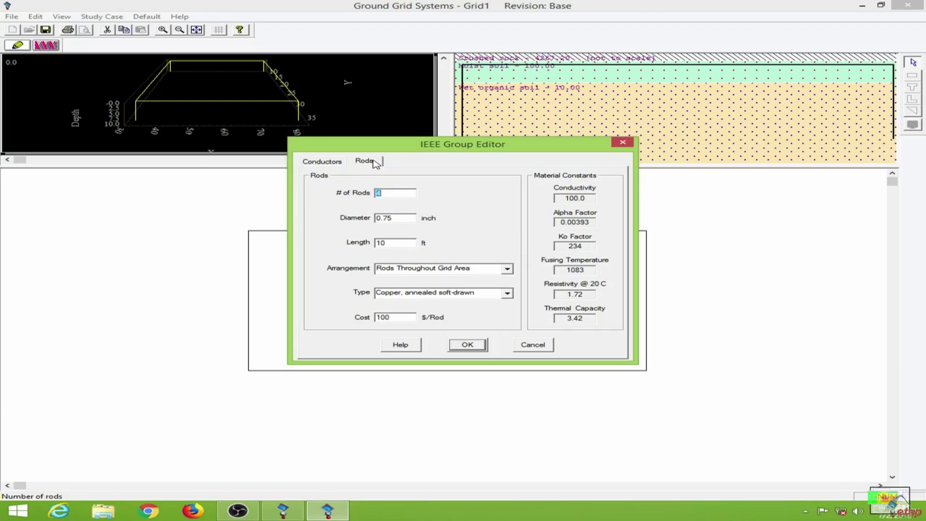
pyautogui.click(322, 162)
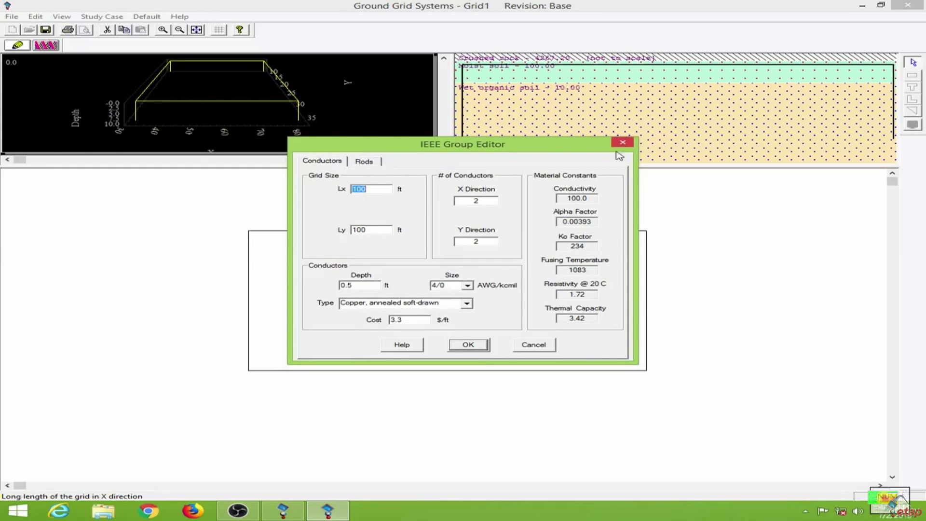
pyautogui.click(466, 345)
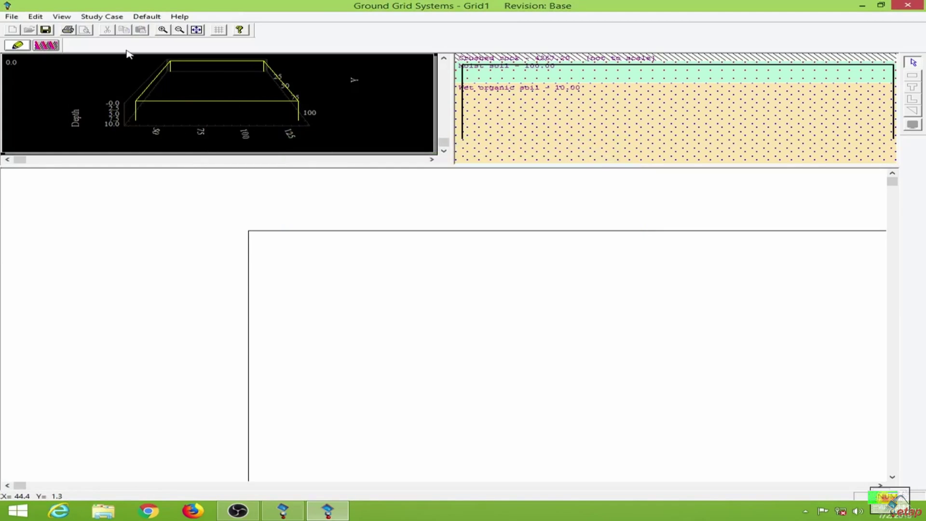